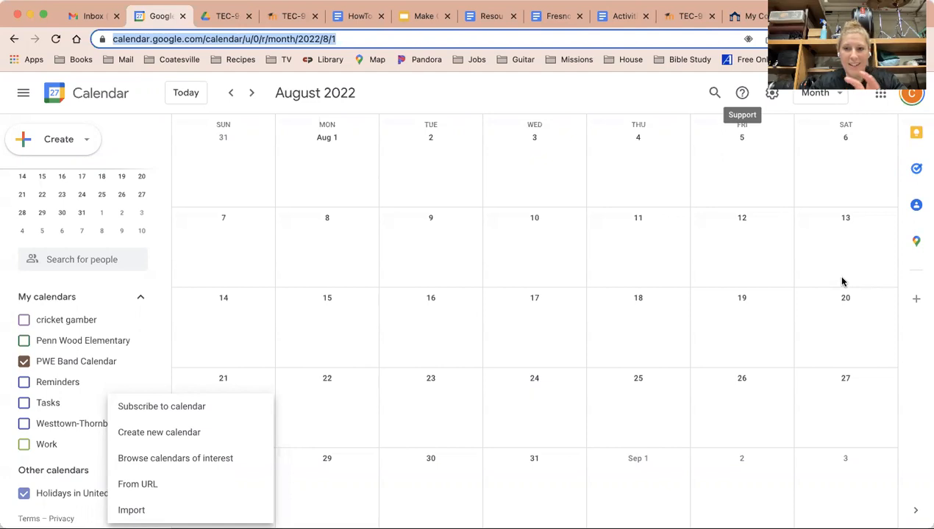
- Dismiss the open calendar-adding options, then hide the main sidebar and show it again
left_click(486, 103)
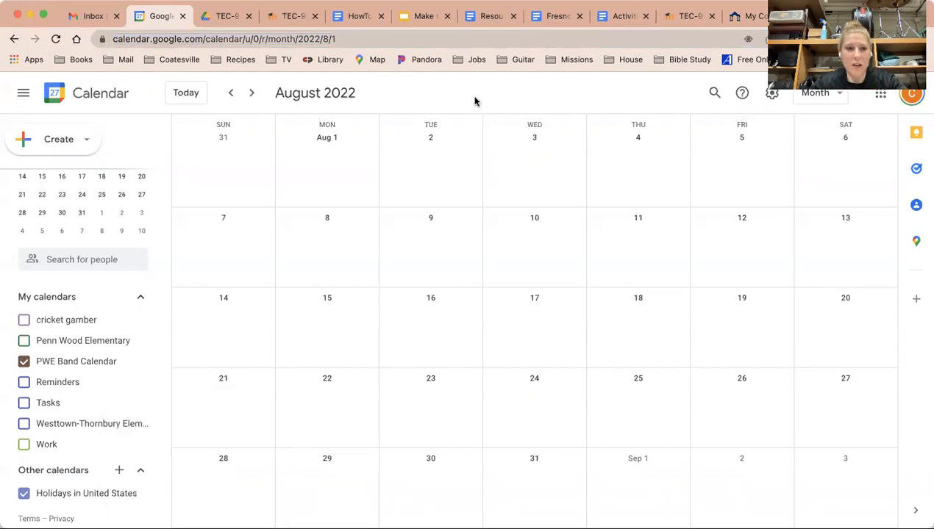
left_click(28, 105)
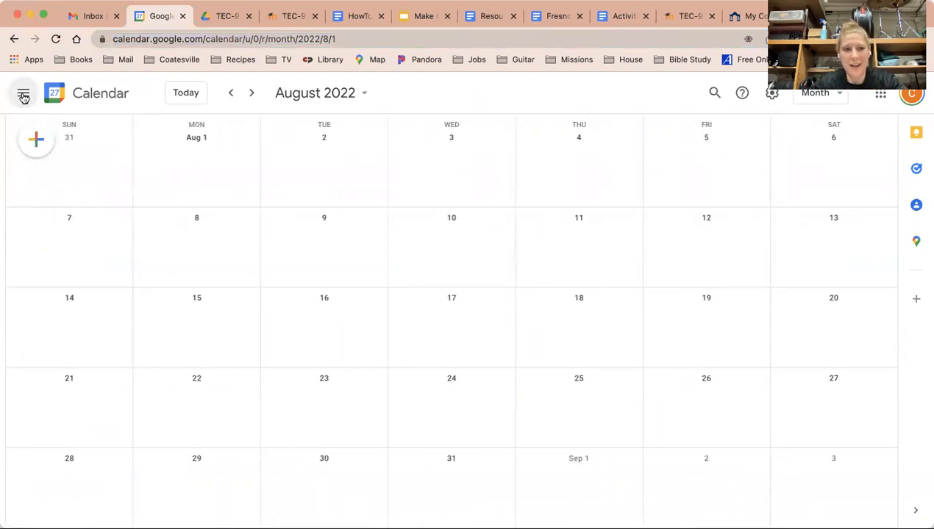
left_click(23, 95)
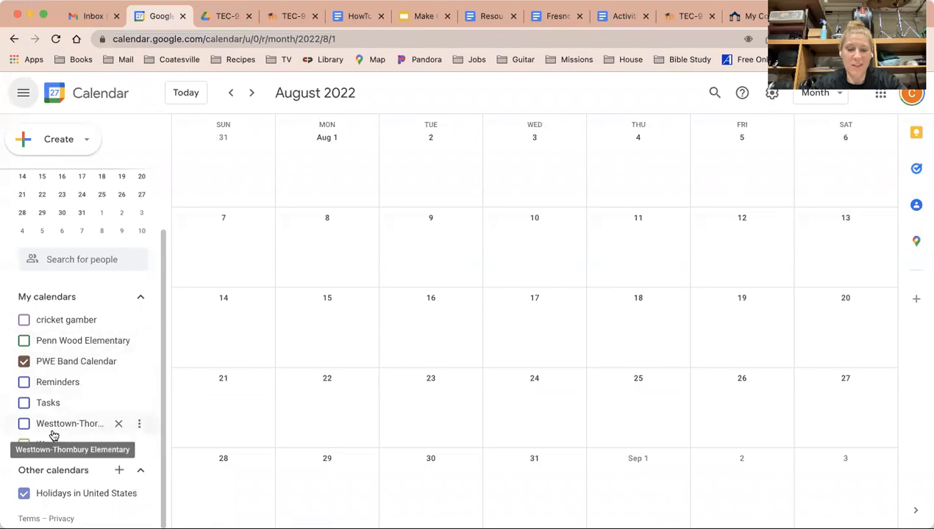
- Create a new calendar named with the teacher's title and surname followed by "Band Calendar", leaving the description empty
left_click(120, 471)
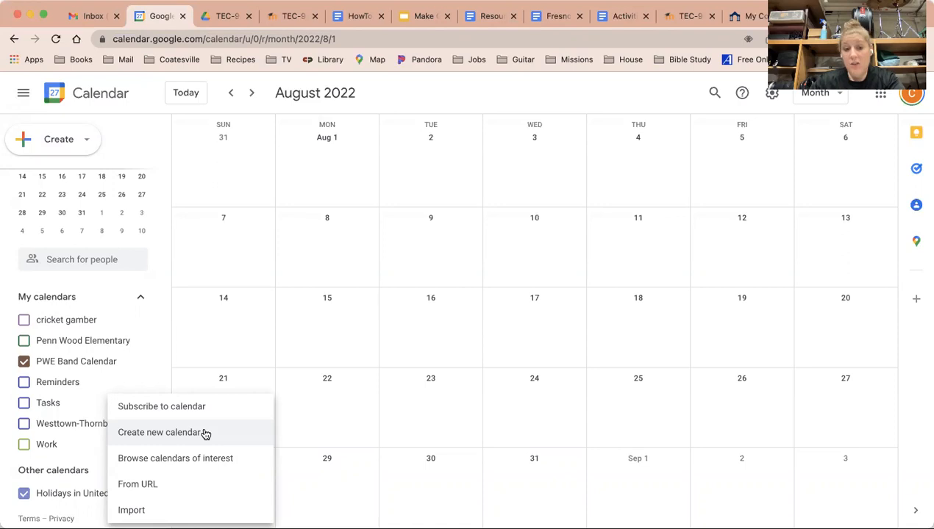
left_click(156, 435)
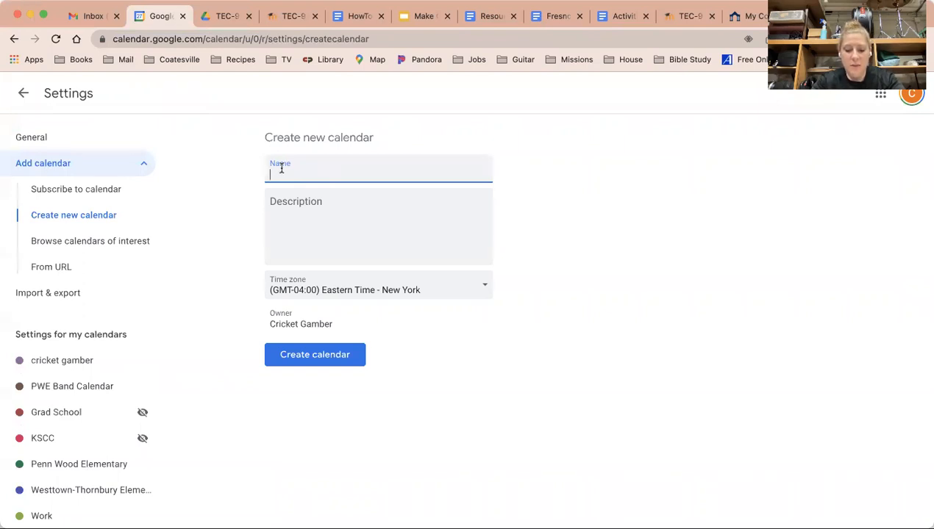
type("Miss Gam")
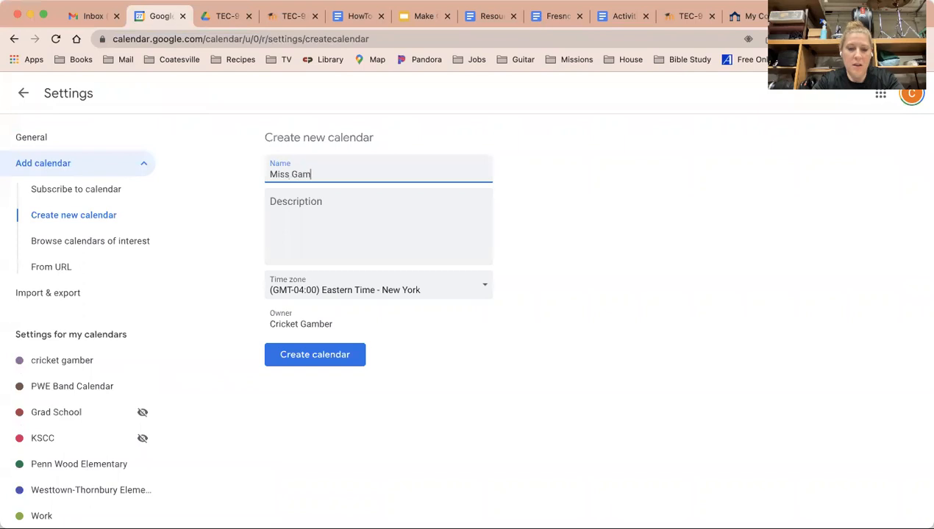
type("ber Band Calendar")
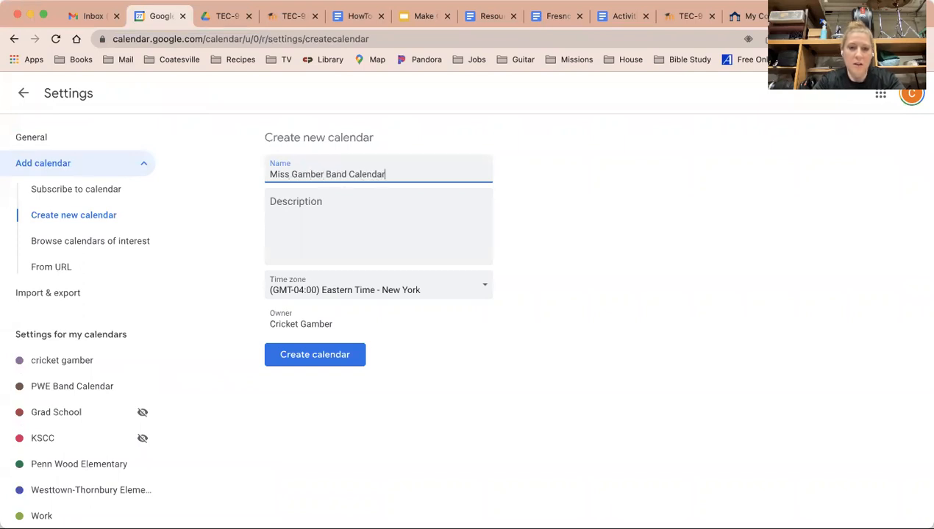
left_click(314, 223)
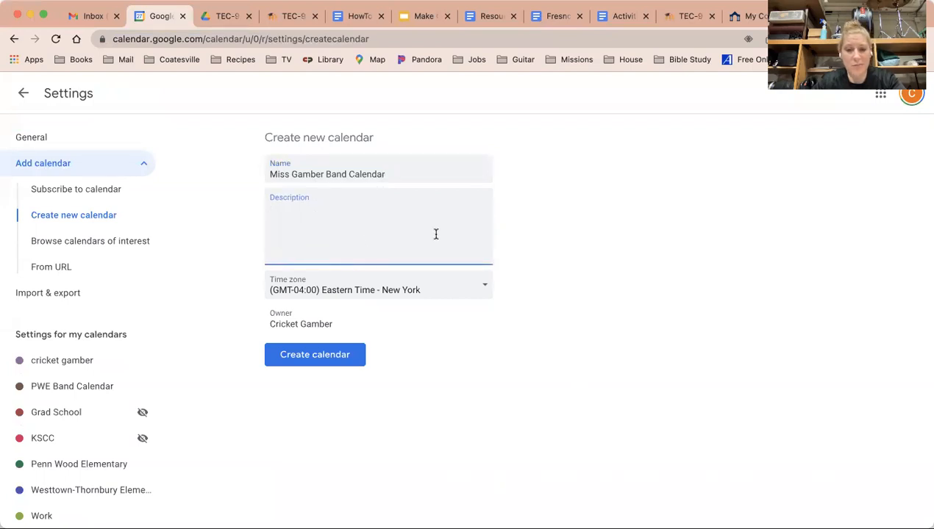
left_click(644, 241)
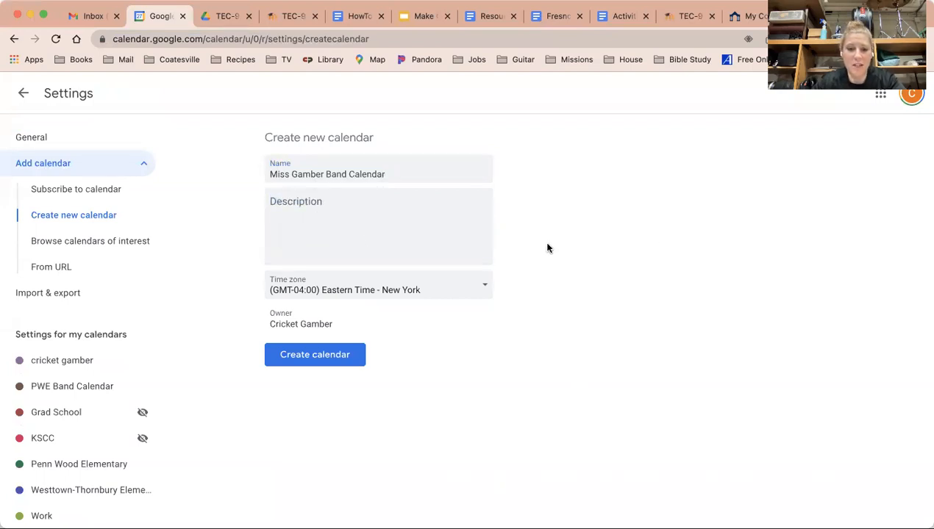
left_click(330, 356)
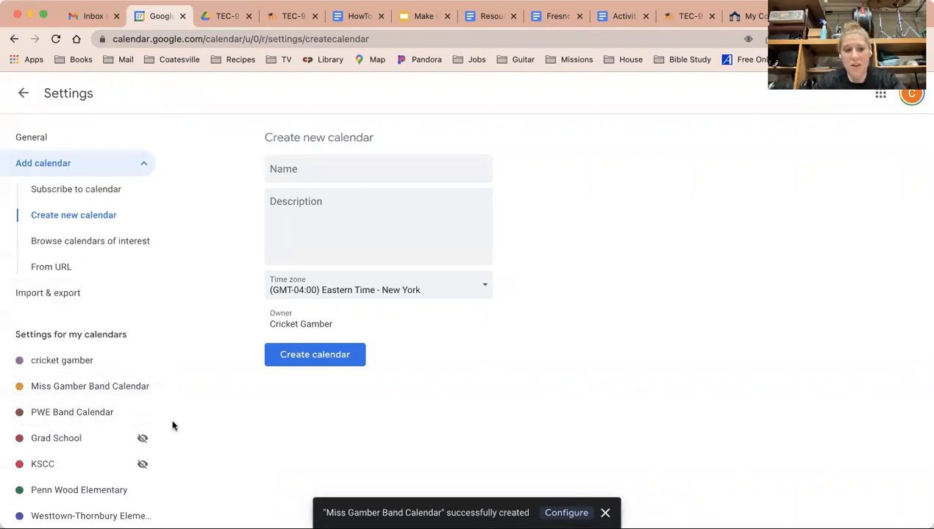
- In the new band calendar's settings, make the calendar available to the public and accept the warning
left_click(20, 389)
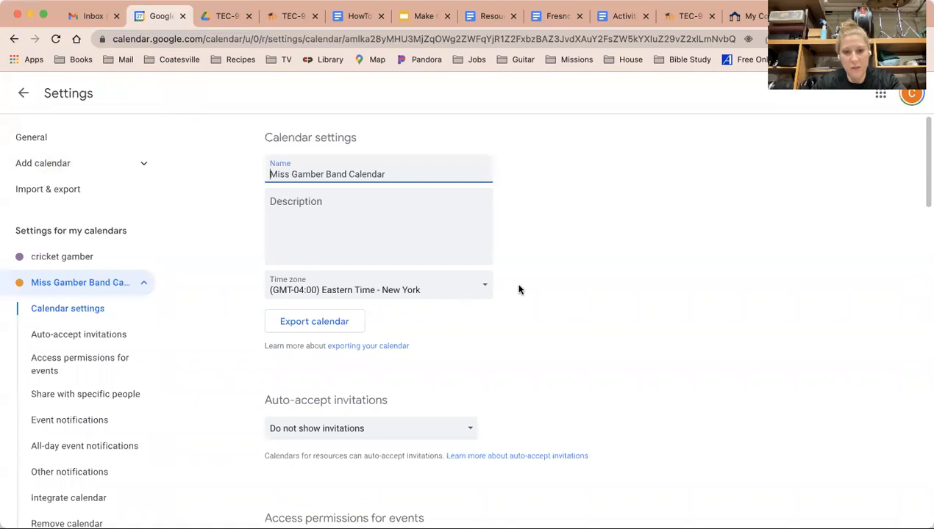
scroll(600, 269, "down", 3)
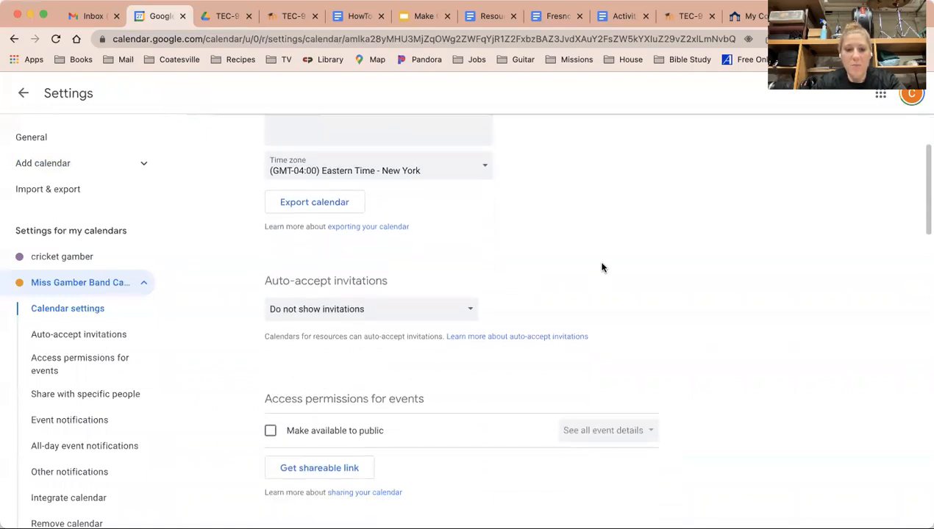
scroll(614, 251, "down", 2)
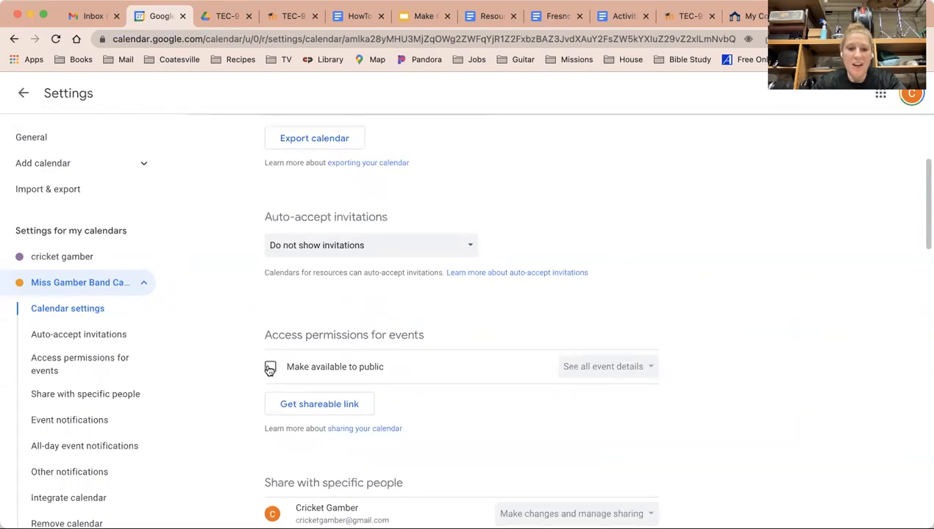
left_click(270, 367)
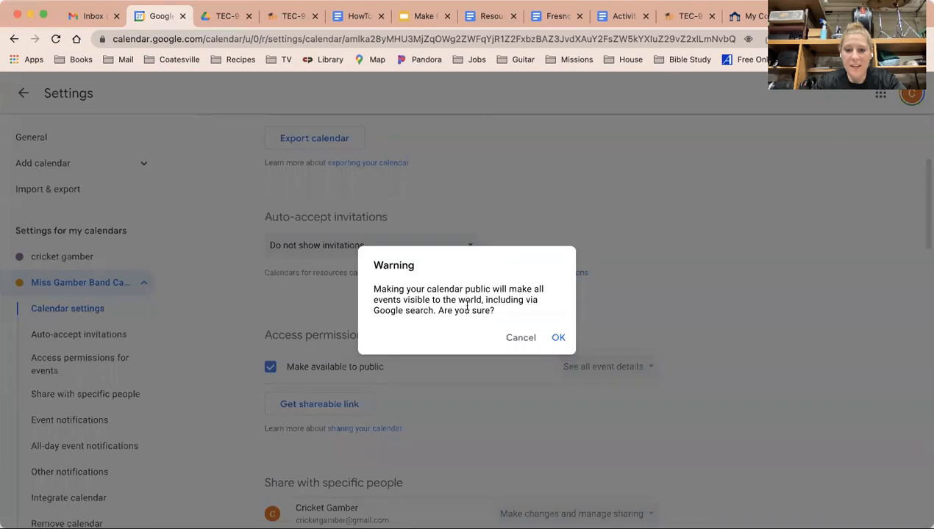
left_click(562, 341)
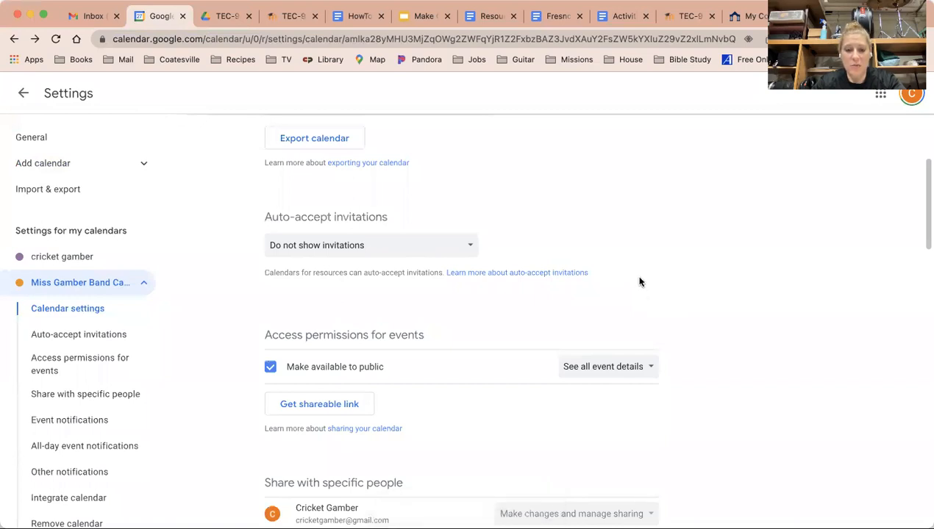
- Review the new calendar's sharing, notification and integration settings, and return to the August 2022 month view
scroll(640, 280, "down", 3)
scroll(712, 288, "down", 4)
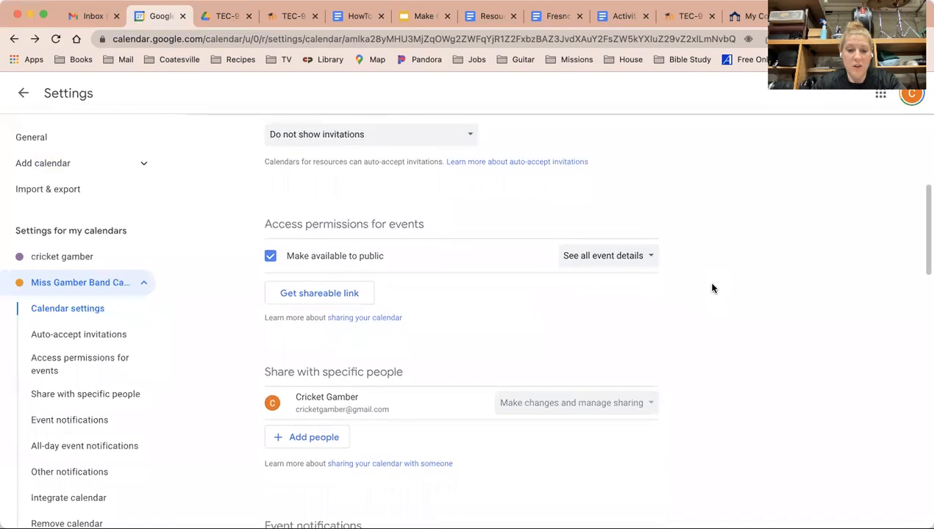
scroll(712, 288, "down", 1)
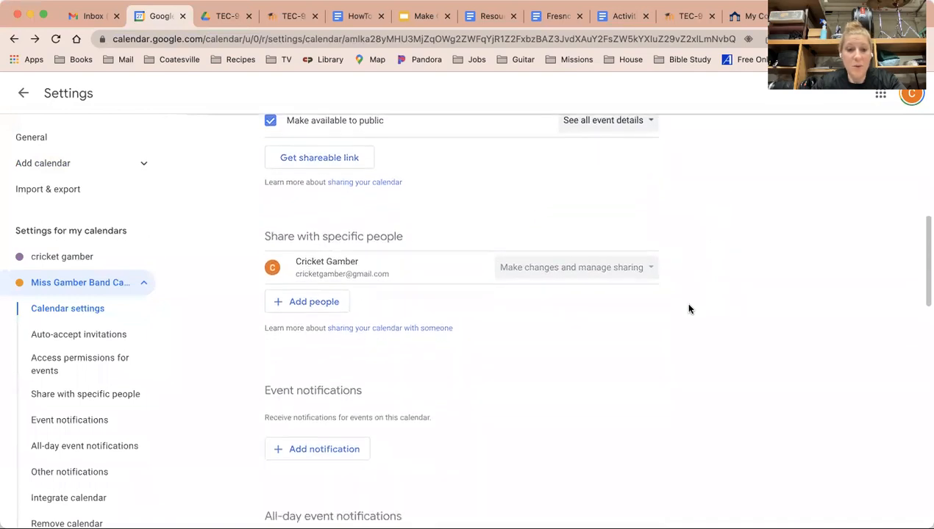
scroll(688, 316, "down", 4)
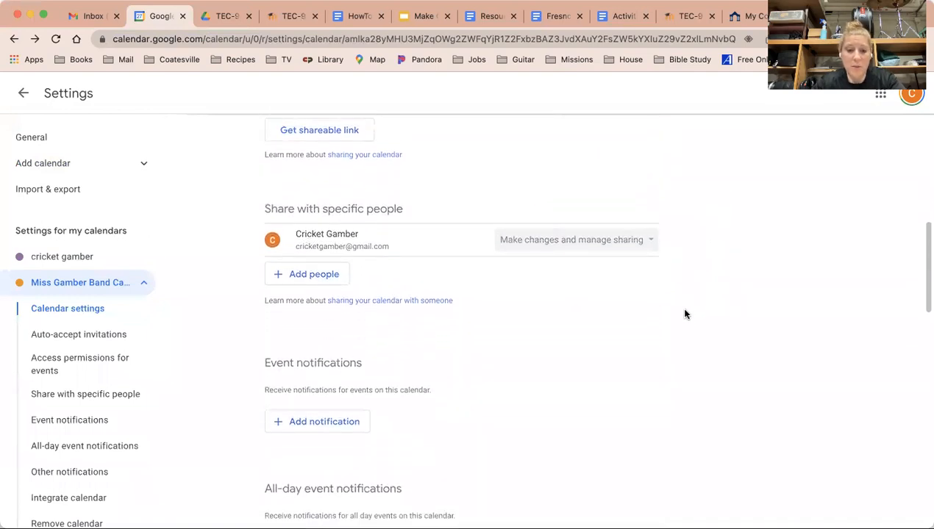
scroll(640, 294, "down", 3)
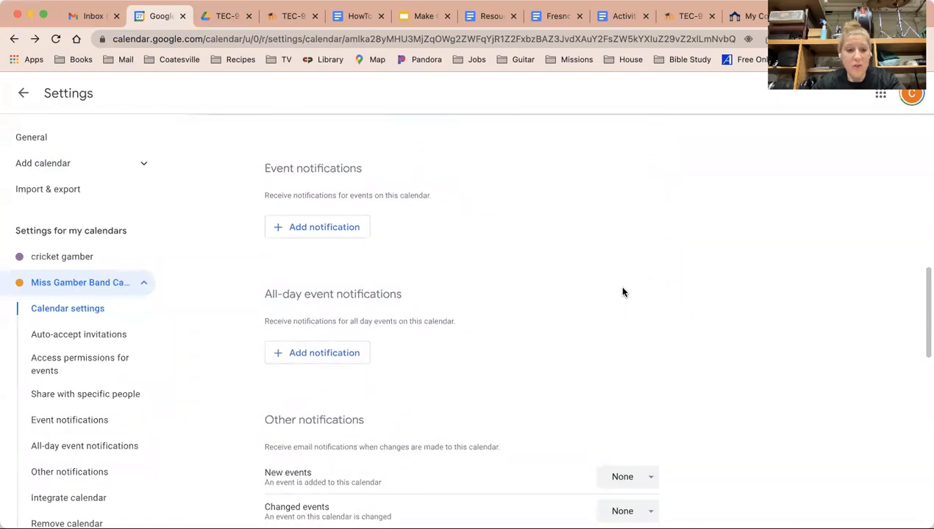
scroll(554, 326, "down", 2)
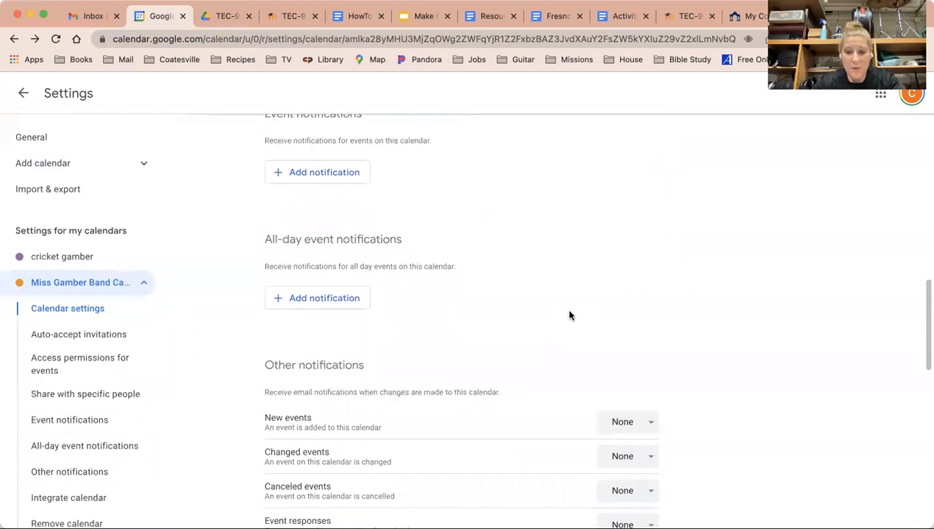
scroll(570, 315, "down", 4)
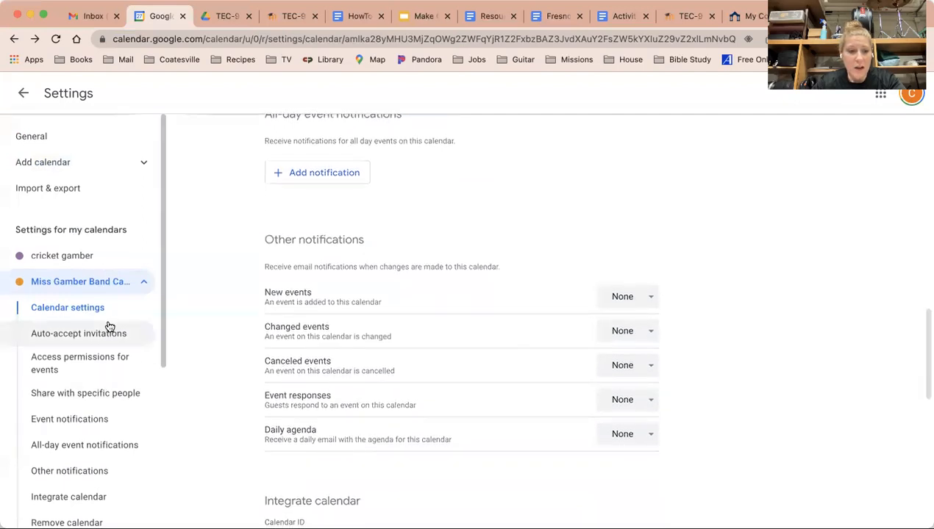
scroll(109, 326, "down", 3)
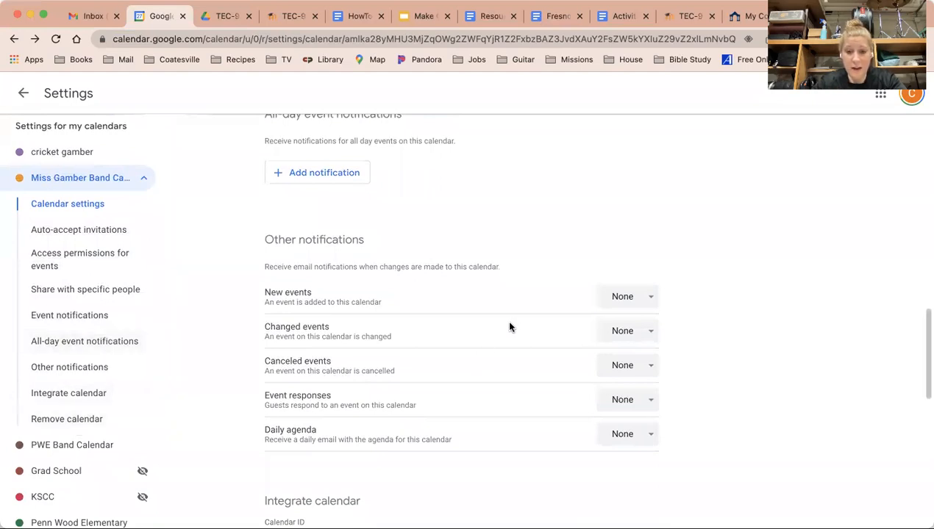
scroll(507, 306, "down", 5)
scroll(512, 305, "down", 4)
scroll(366, 287, "up", 9)
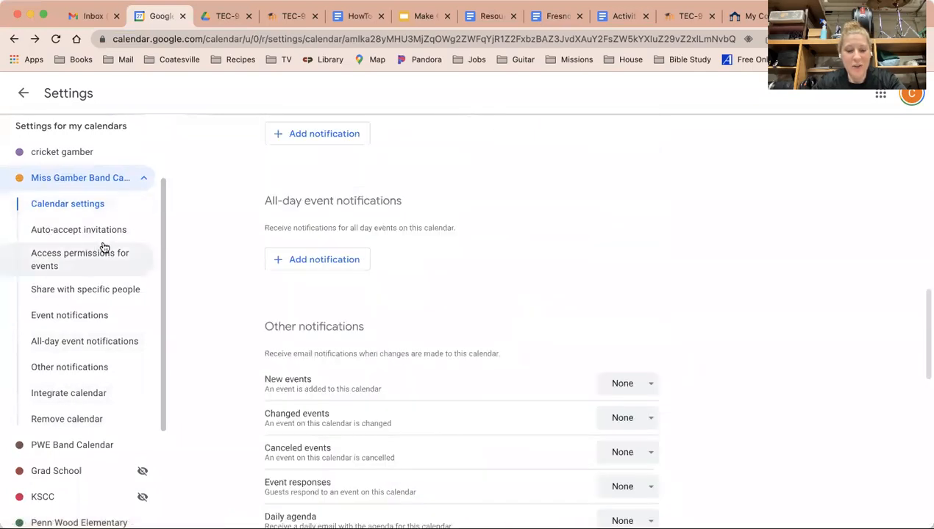
scroll(102, 247, "up", 3)
left_click(22, 93)
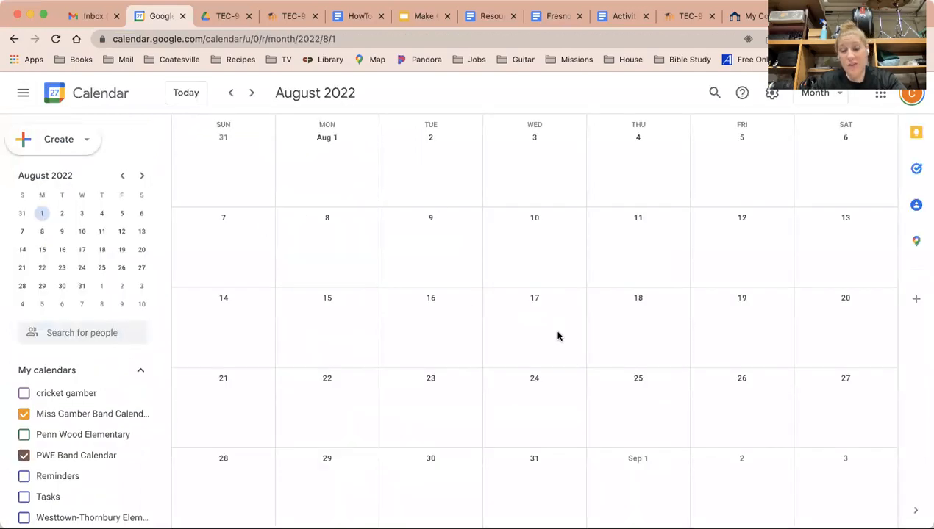
- Start a detailed event on August 10, 2022 in the new band calendar and title it "Band Rehearsal"
left_click(58, 145)
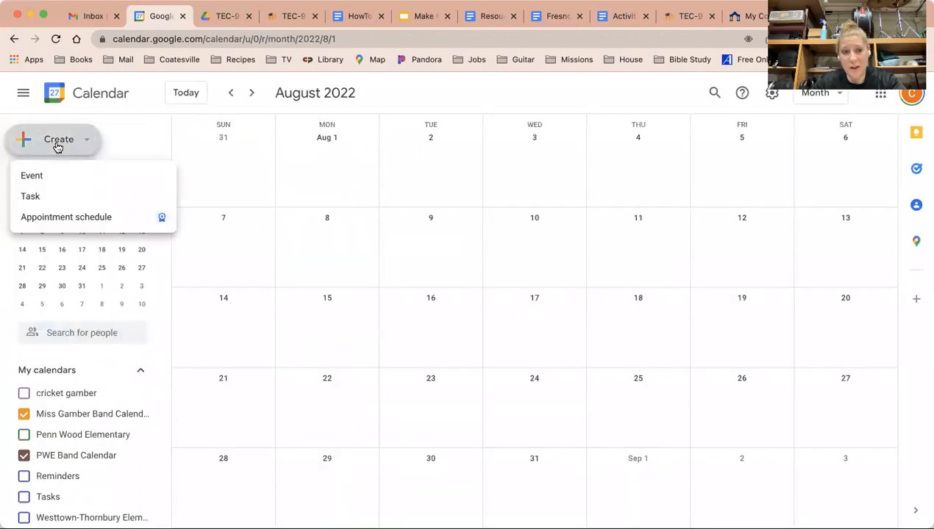
left_click(529, 98)
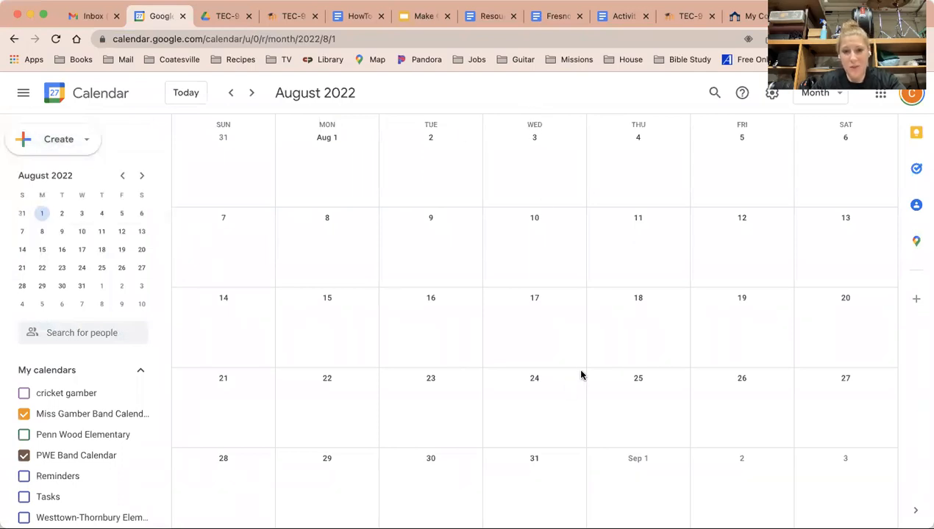
left_click(524, 248)
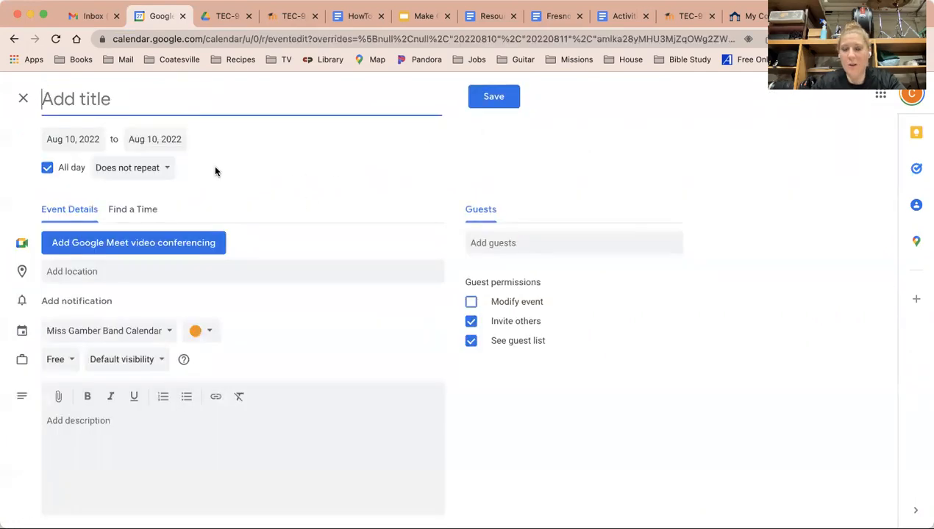
type("Ban")
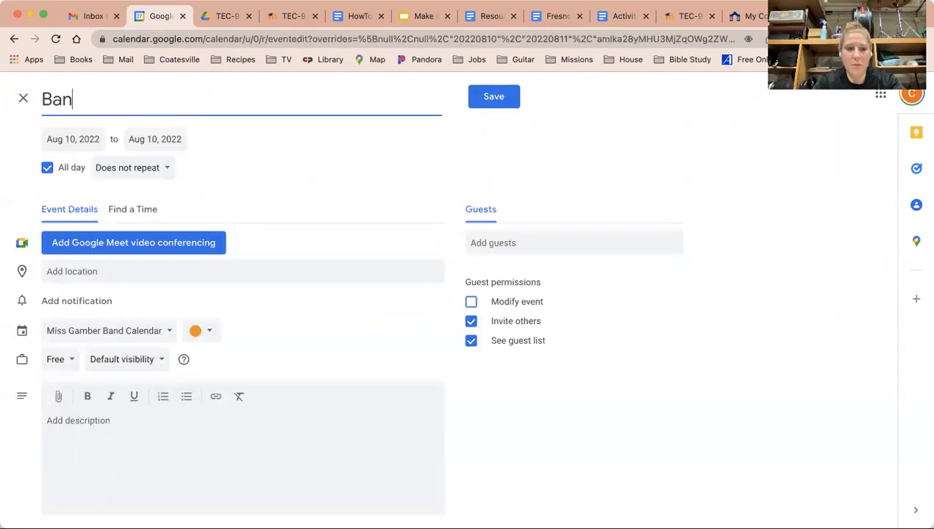
type("d Rehearsal")
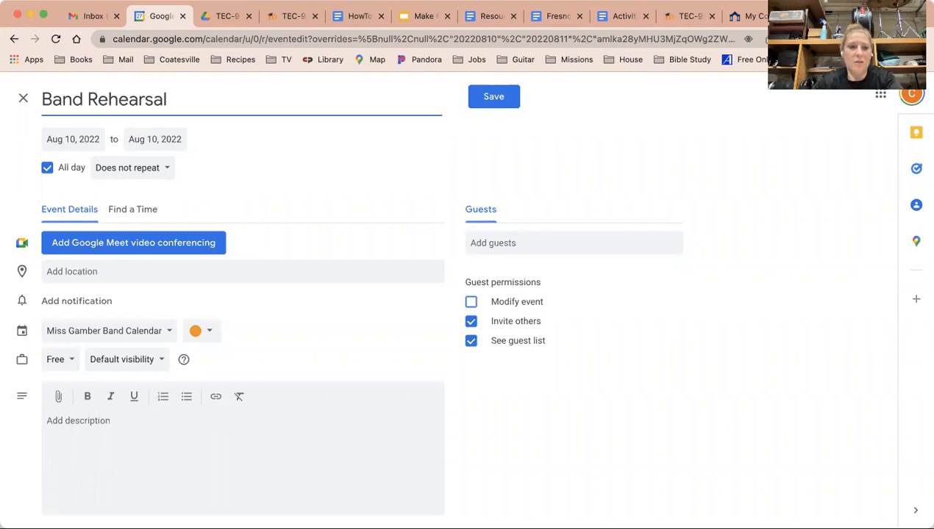
left_click(285, 180)
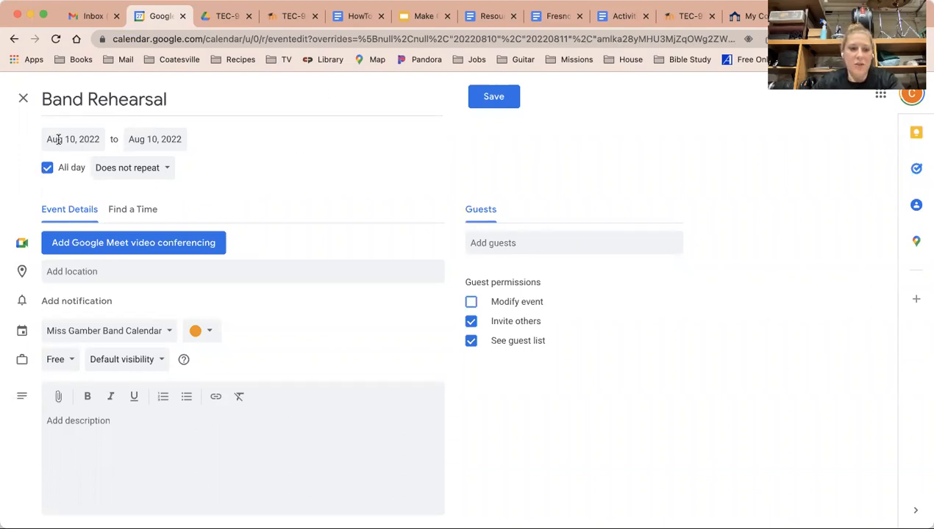
- Turn off the all-day option for the Band Rehearsal event and set its start time to 8:00am
left_click(47, 168)
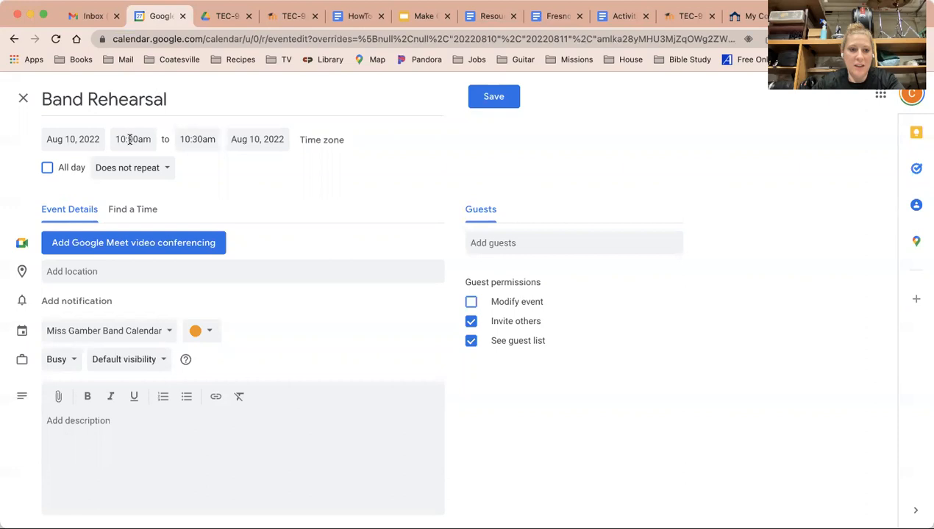
left_click(129, 139)
scroll(151, 195, "up", 4)
scroll(156, 209, "up", 2)
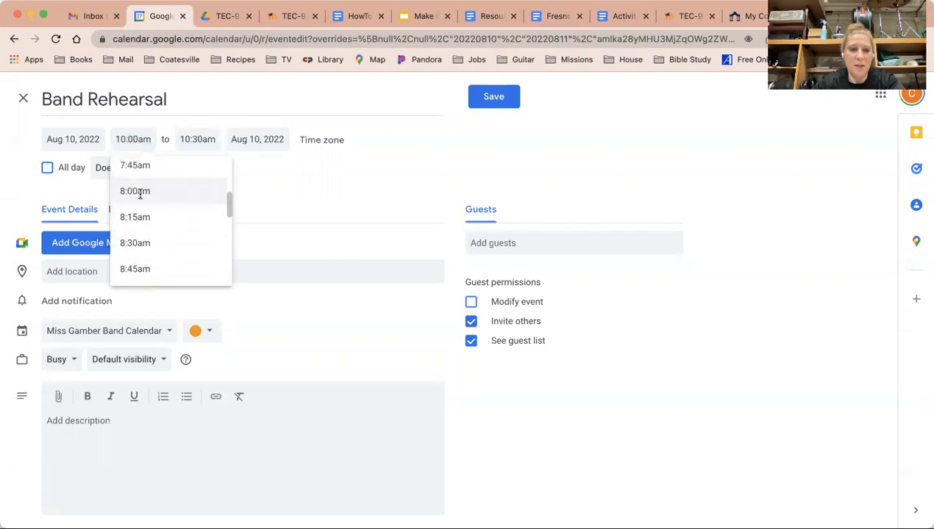
left_click(140, 192)
- Set the Band Rehearsal event's end time to 8:45am
left_click(195, 140)
left_click(189, 139)
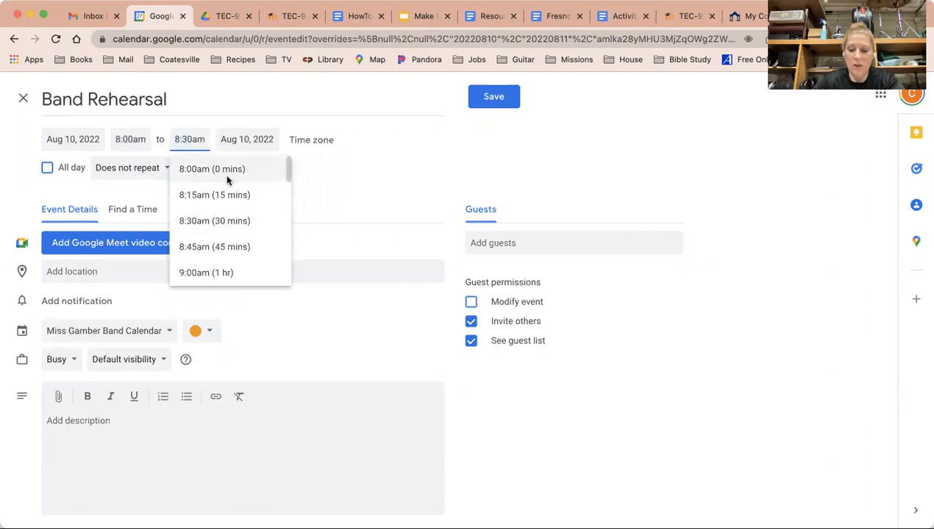
key("BackSpace")
key("Delete")
type("45")
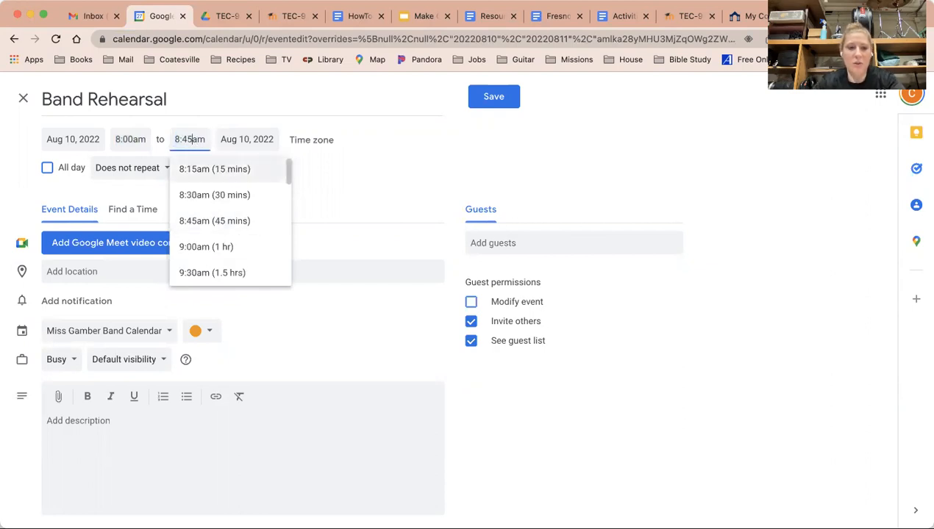
left_click(394, 214)
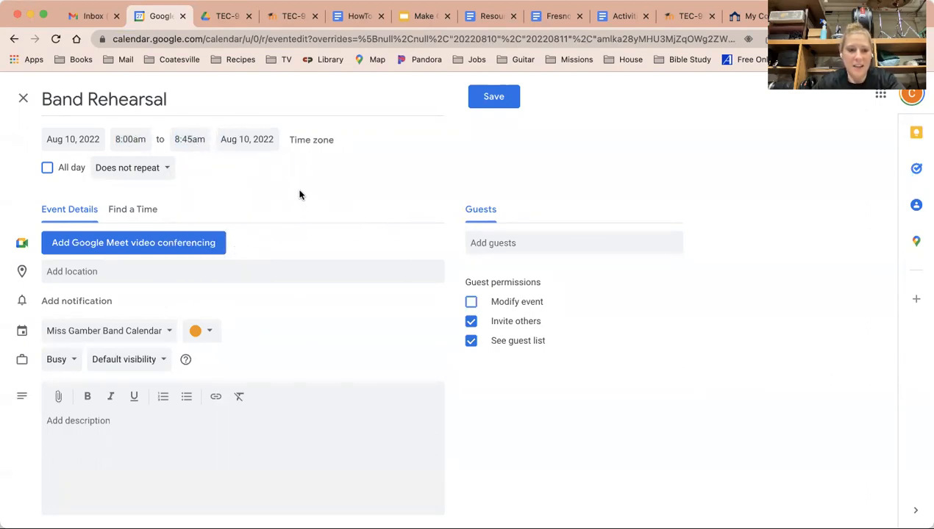
- Set the Band Rehearsal event to repeat weekly on Wednesday
left_click(159, 169)
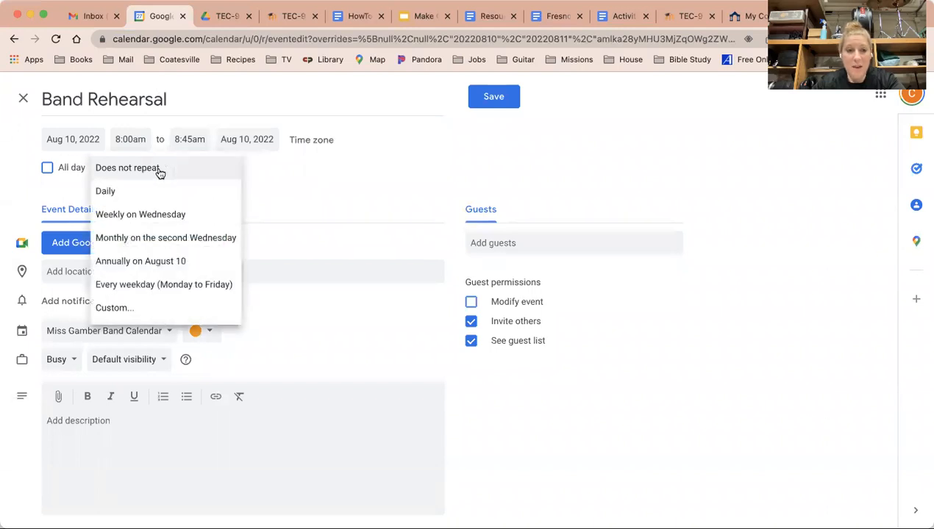
left_click(134, 216)
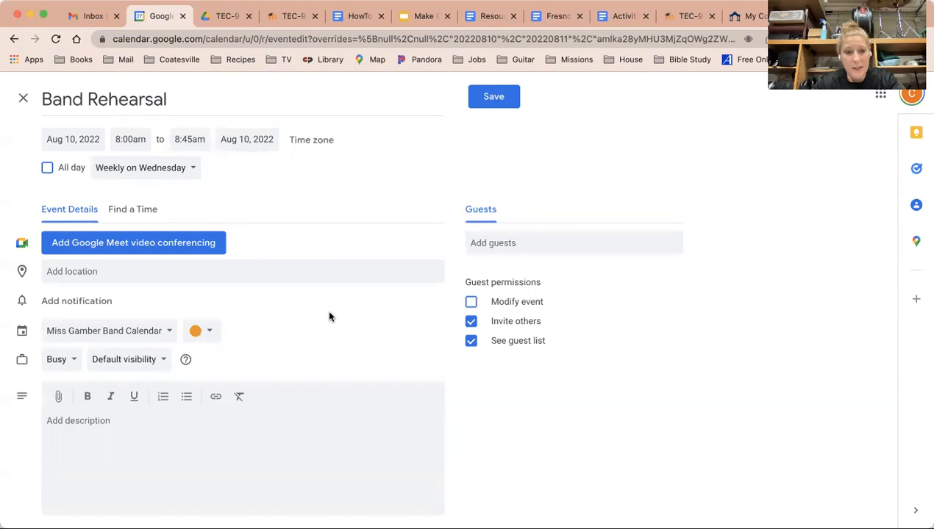
- Look over the location field, calendar selection and colour choices of the Band Rehearsal event
left_click(64, 271)
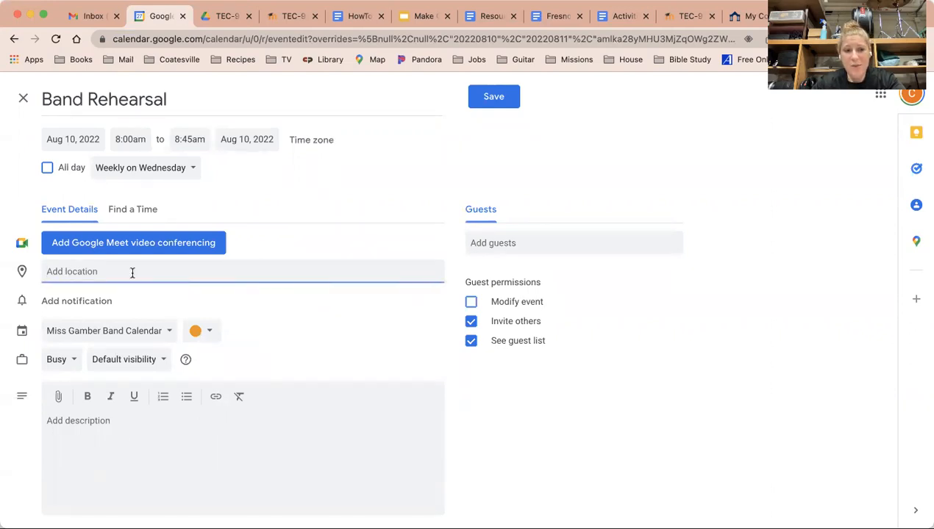
left_click(310, 338)
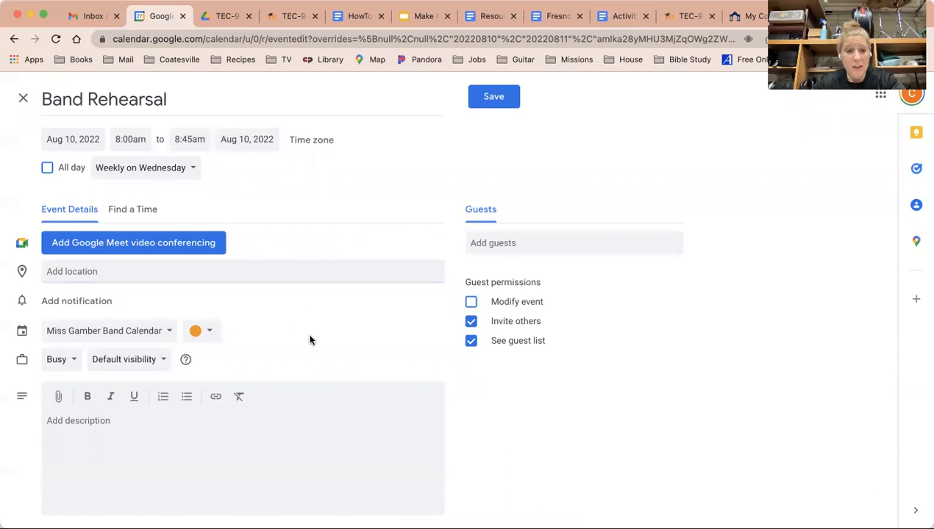
left_click(153, 336)
left_click(119, 335)
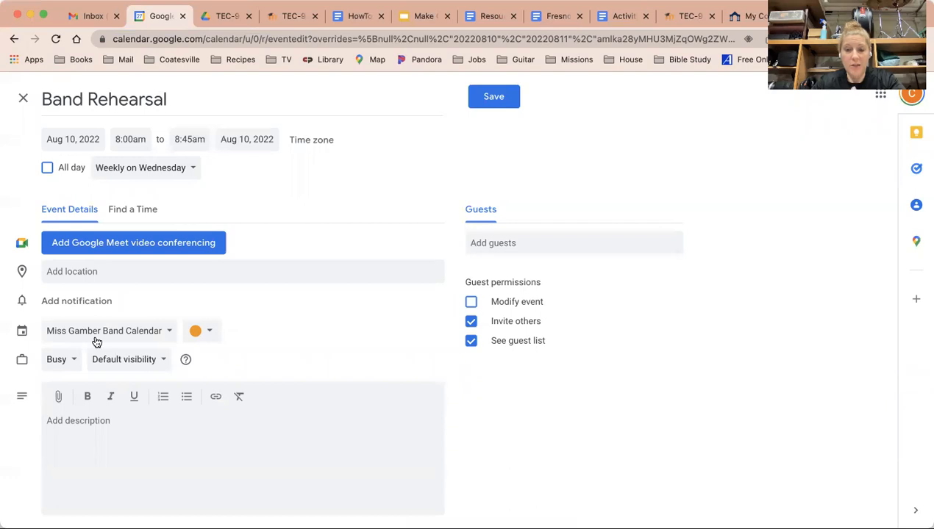
left_click(208, 337)
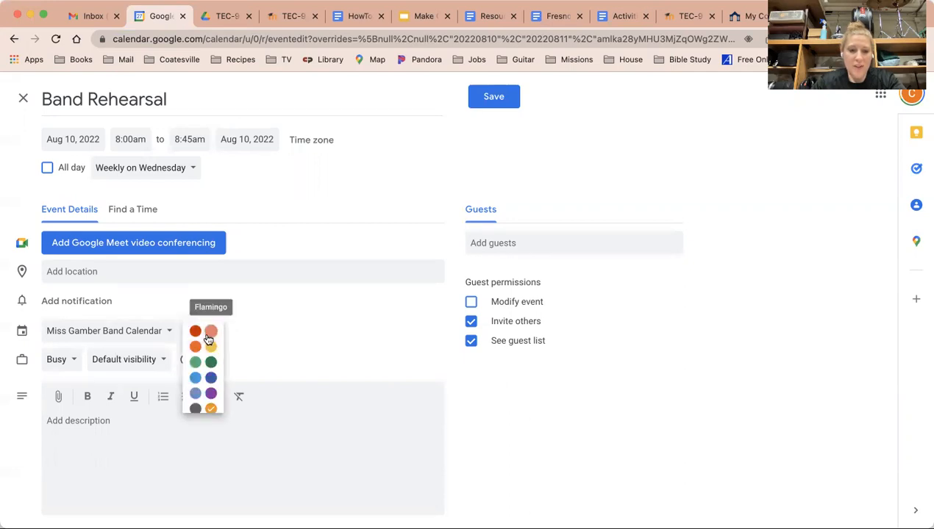
left_click(331, 337)
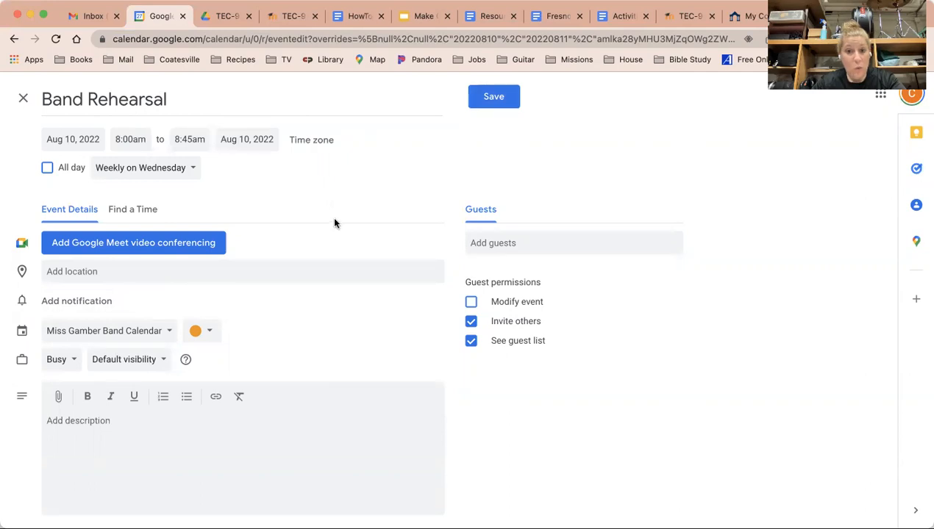
- Add a 10-minute notification to the Band Rehearsal event and save the event
left_click(77, 303)
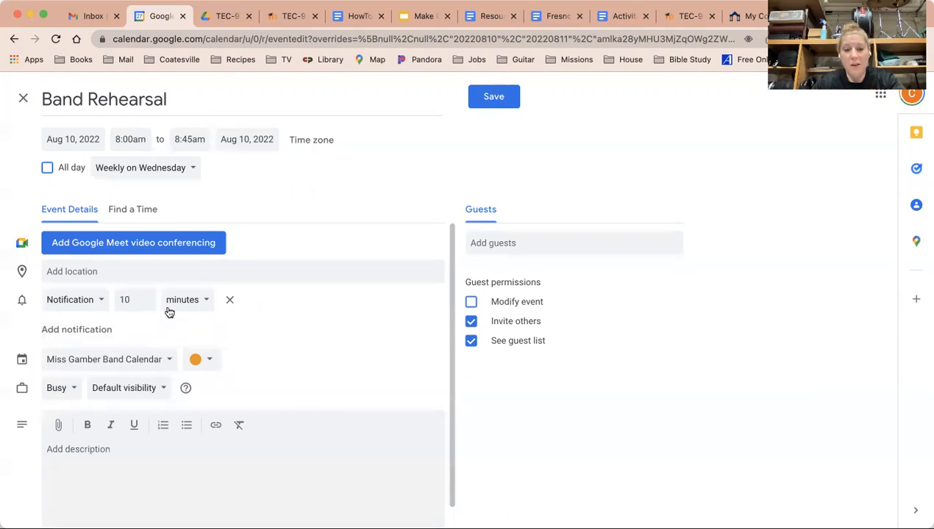
left_click(85, 302)
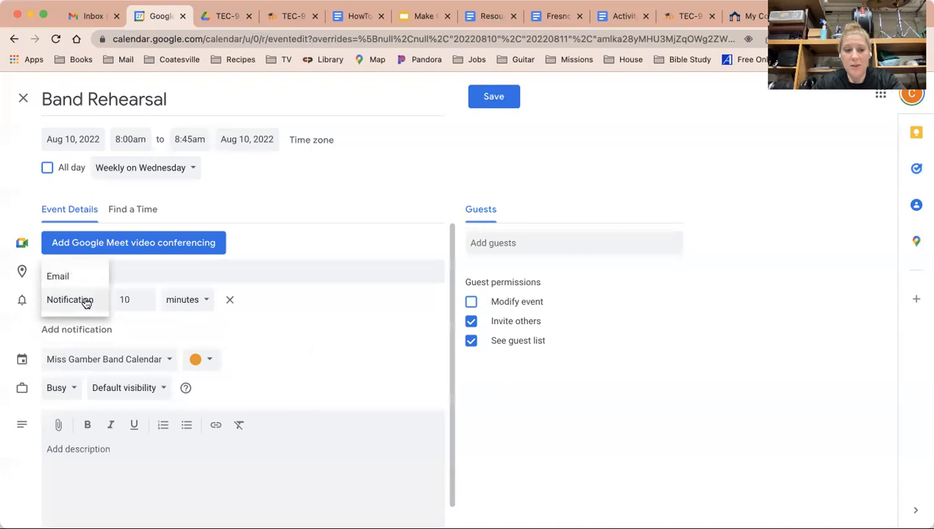
left_click(186, 304)
left_click(335, 345)
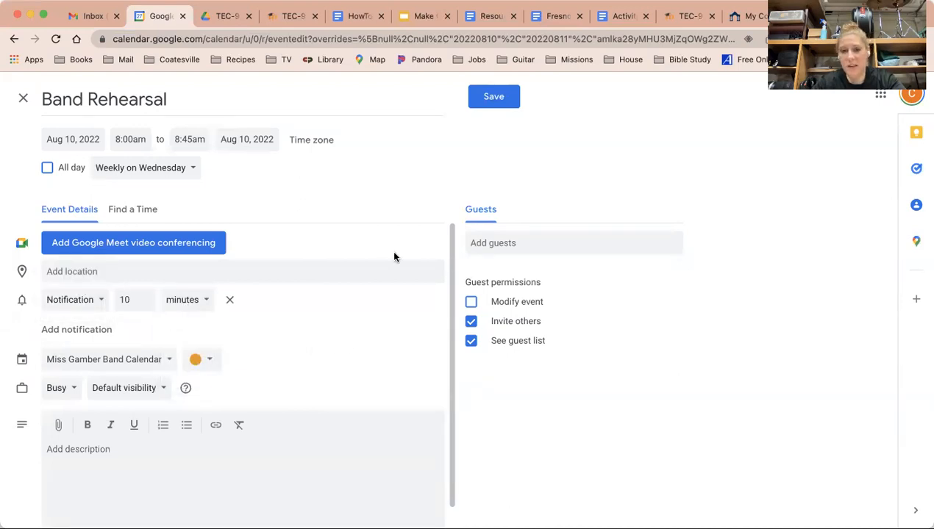
left_click(492, 97)
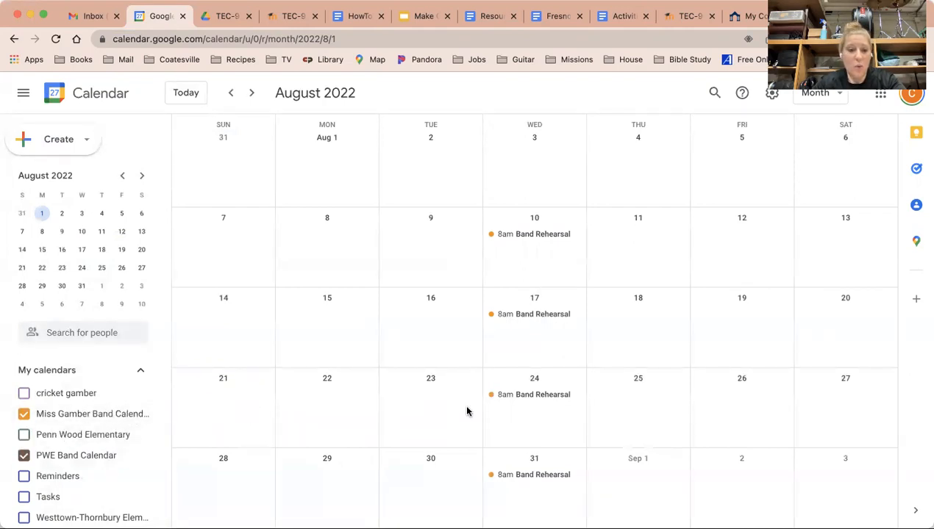
- Hide the new band calendar's events in the August 2022 month view and show them again
left_click(24, 415)
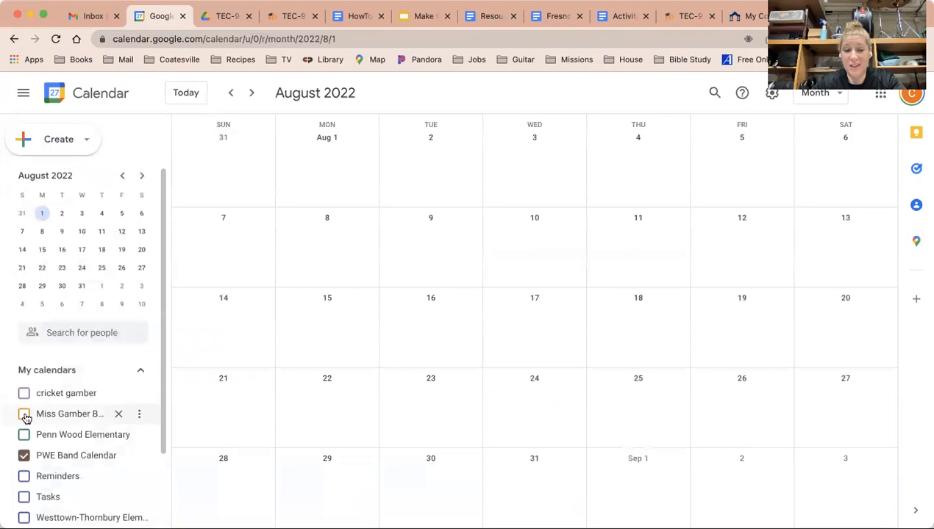
left_click(25, 416)
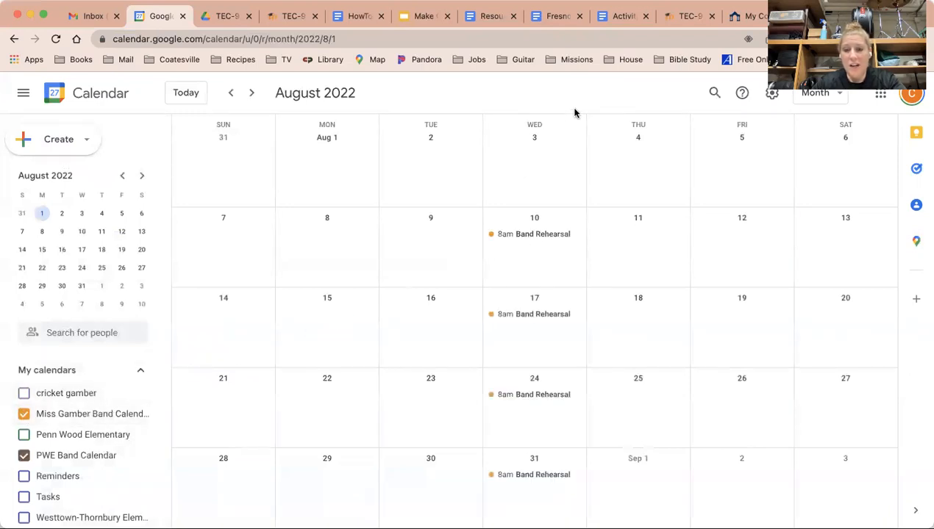